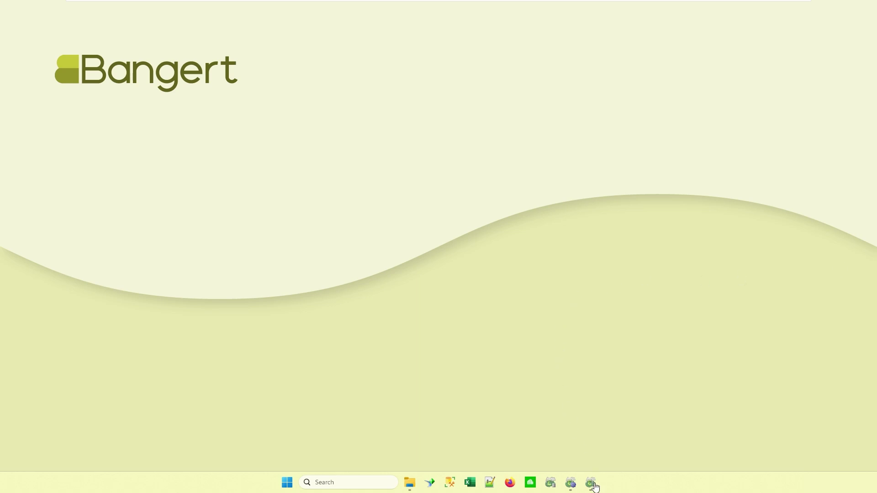
Restore the Sage Estimating window showing the Database_HowTo estimate spreadsheet
mouse_move(596, 473)
left_click(591, 480)
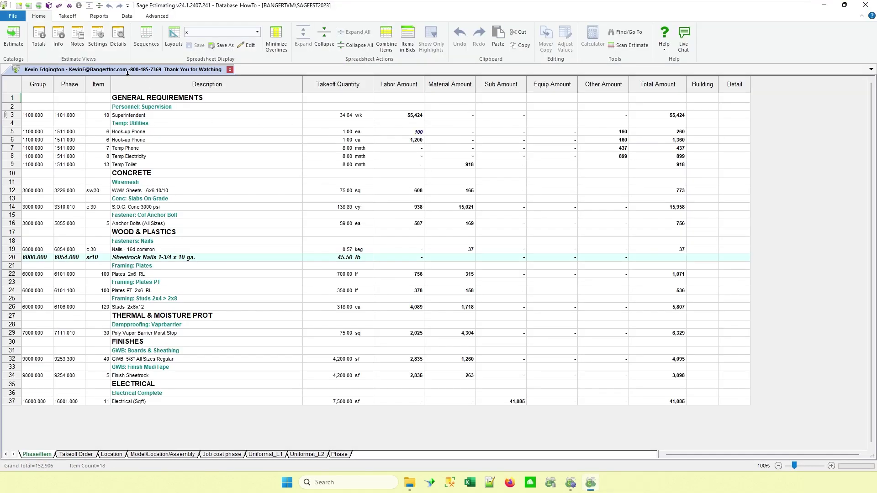
left_click(61, 39)
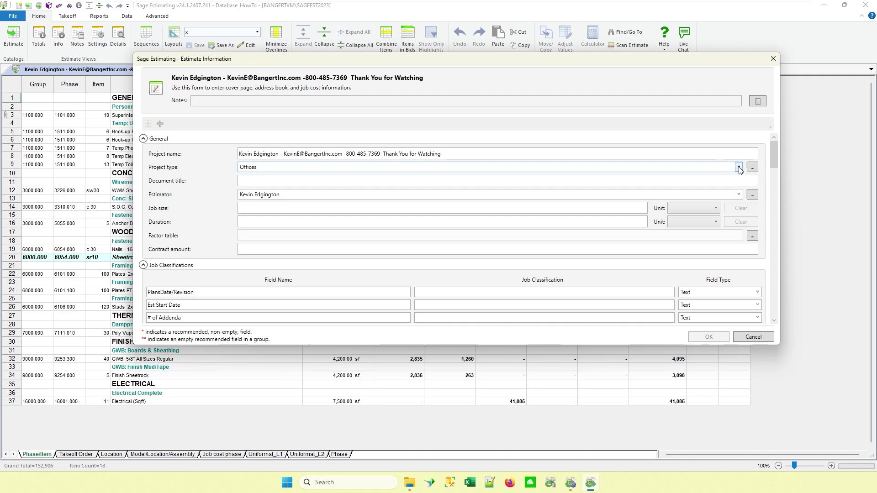
left_click(697, 167)
left_click(304, 178)
scroll(208, 291, "down", 1)
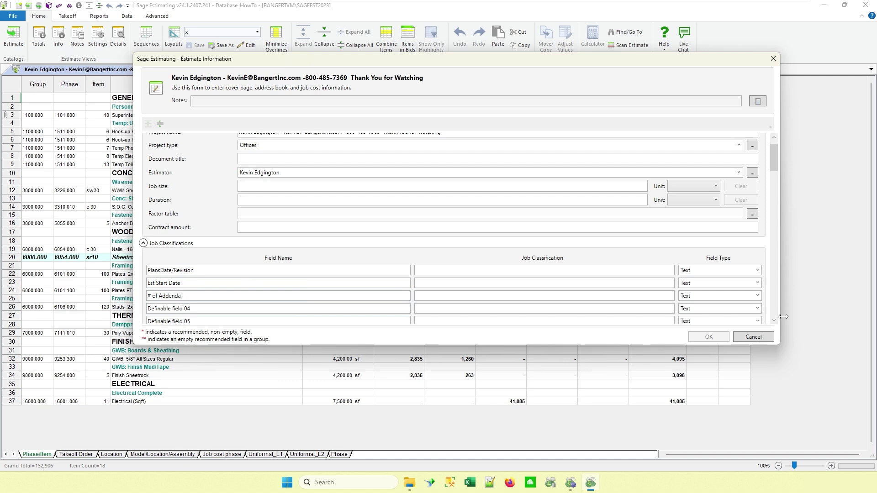
left_click(753, 339)
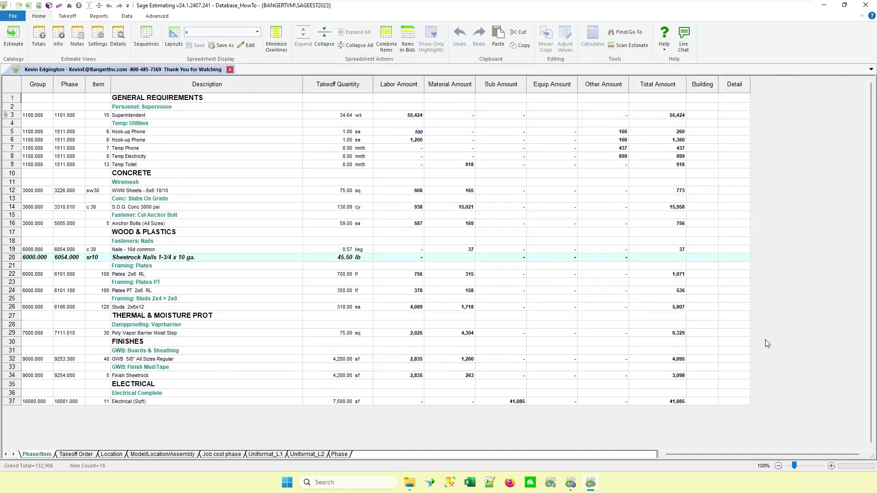
Minimize Sage Estimating, bring up the Management Console and show Sage Intacct Estimate 1's information
left_click(825, 9)
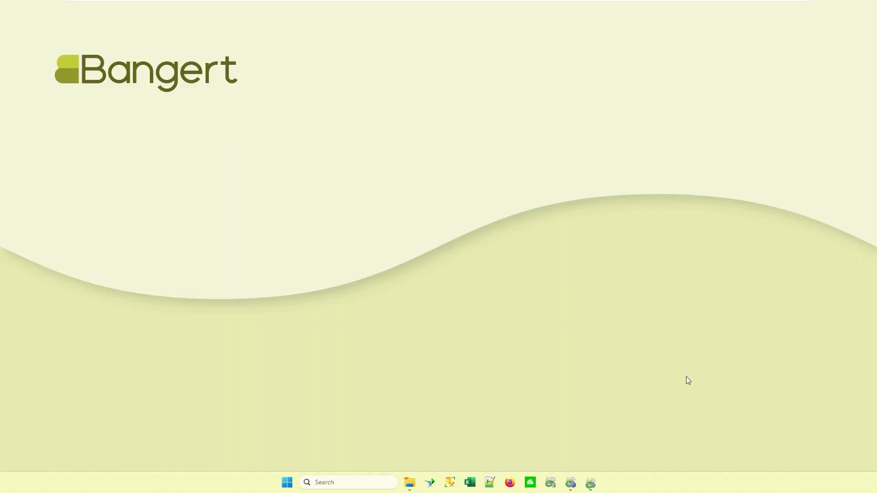
left_click(572, 487)
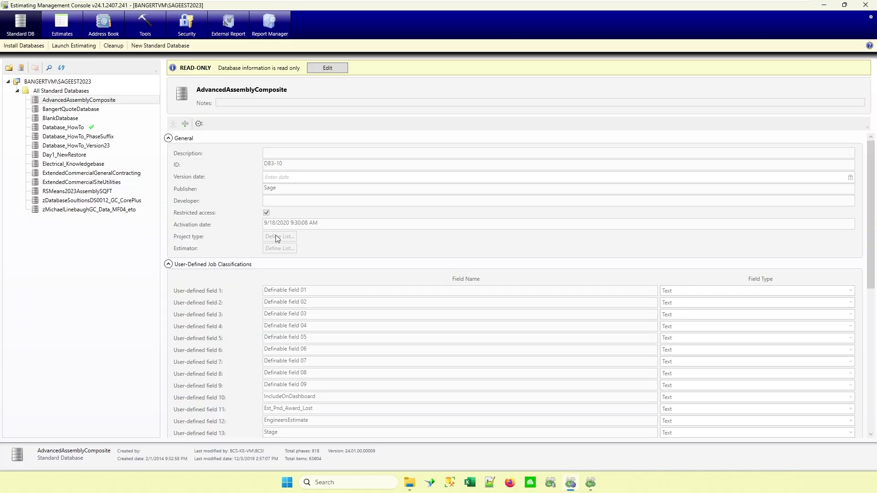
left_click(59, 23)
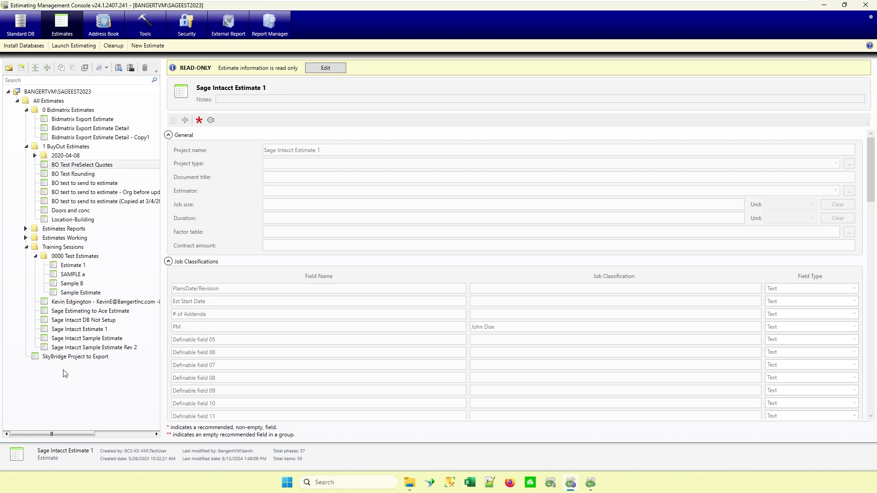
In Recommended Fields, check Project type, Estimator and PlansDate/Revision, then apply with OK
left_click(199, 121)
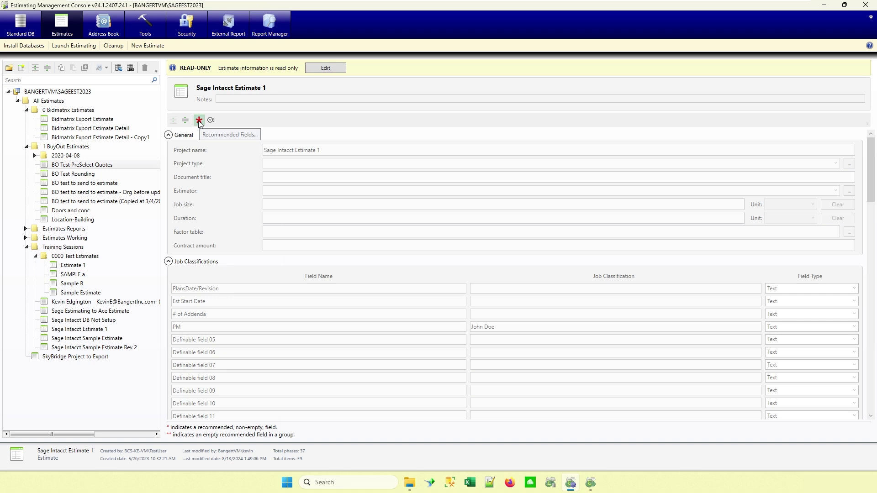
left_click(200, 122)
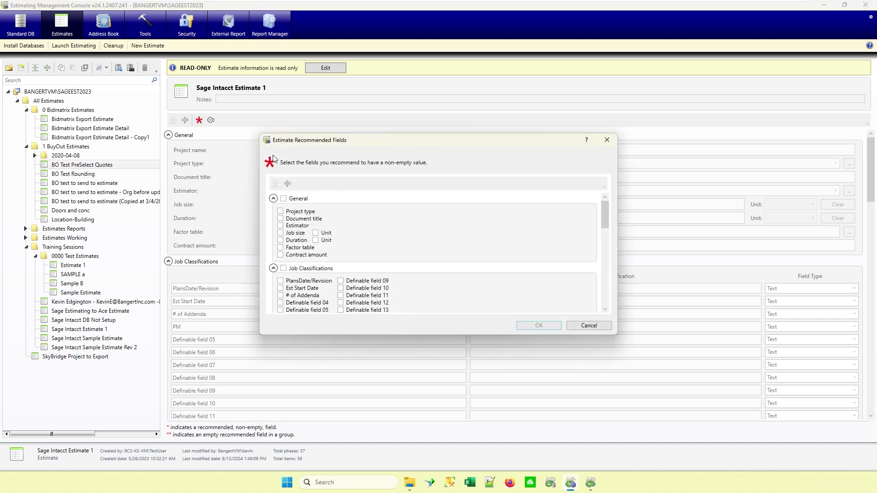
left_click_drag(381, 145, 380, 103)
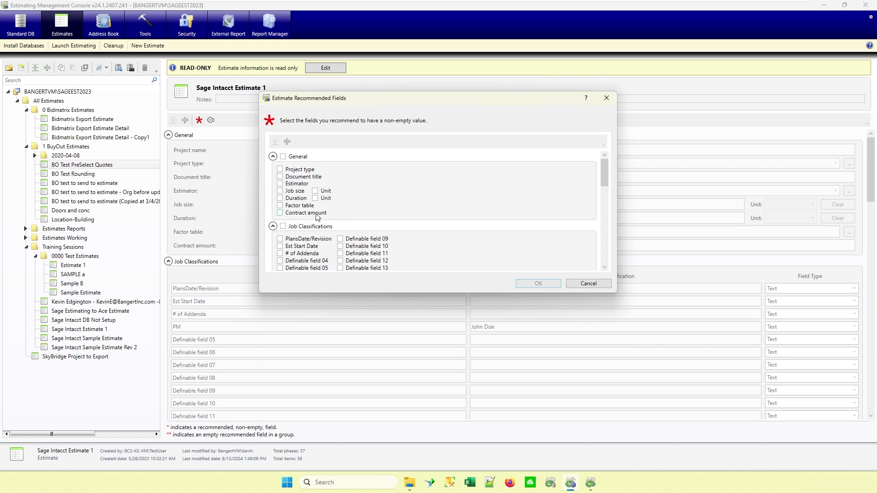
left_click(279, 169)
left_click(280, 184)
scroll(390, 208, "down", 1)
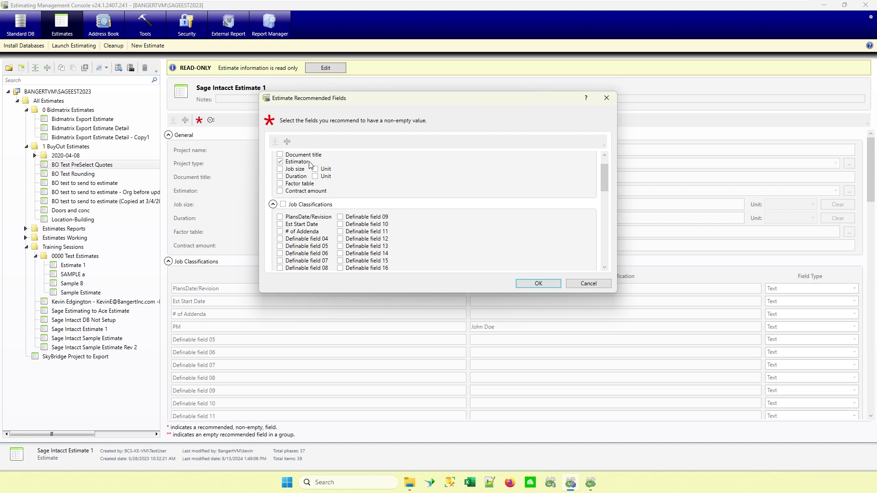
left_click(280, 219)
scroll(322, 176, "down", 2)
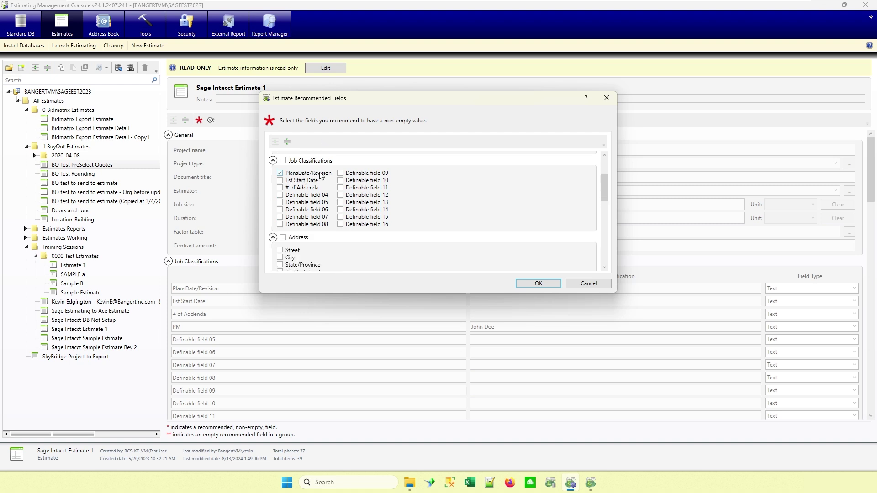
scroll(343, 189, "down", 3)
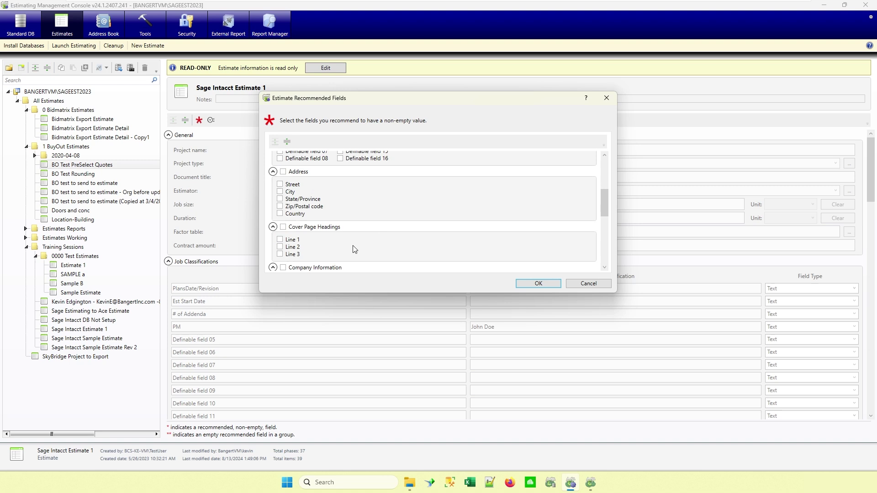
scroll(354, 246, "up", 2)
scroll(356, 243, "up", 4)
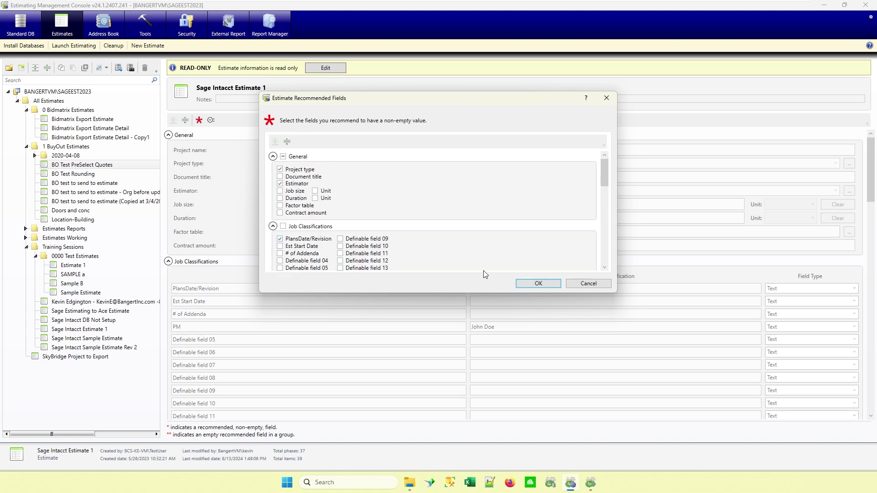
left_click(539, 284)
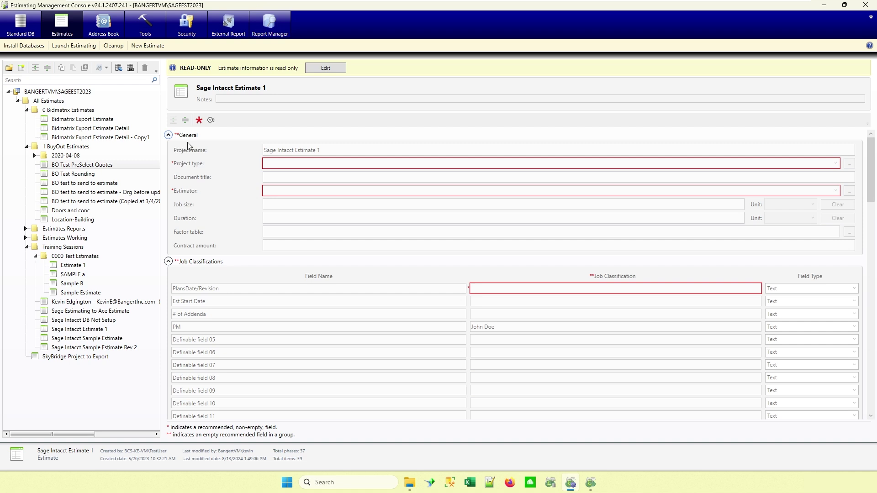
scroll(210, 270, "down", 5)
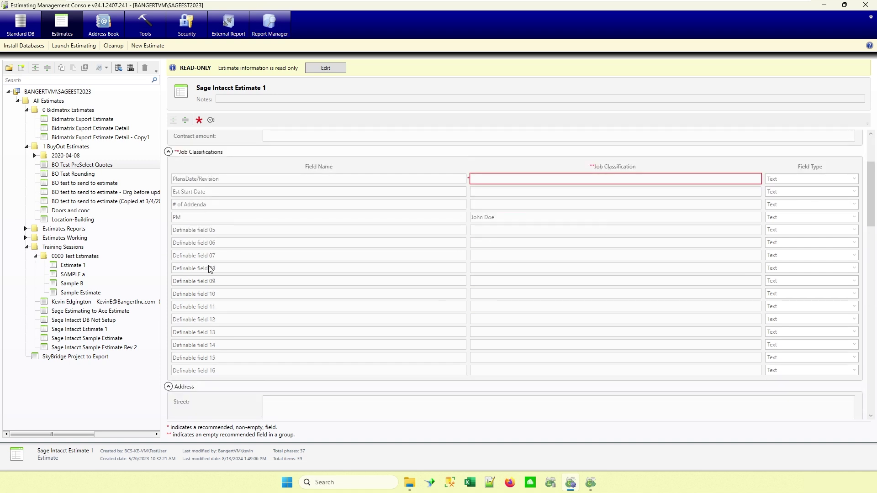
scroll(259, 241, "up", 5)
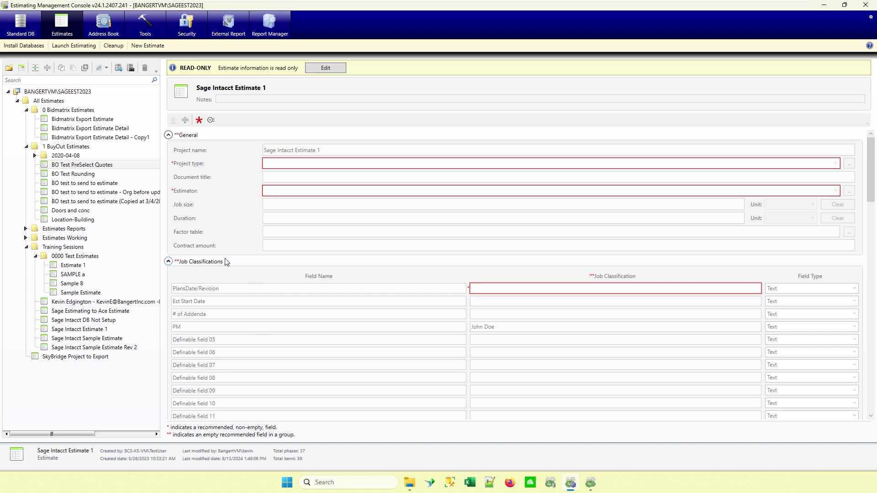
scroll(213, 272, "down", 4)
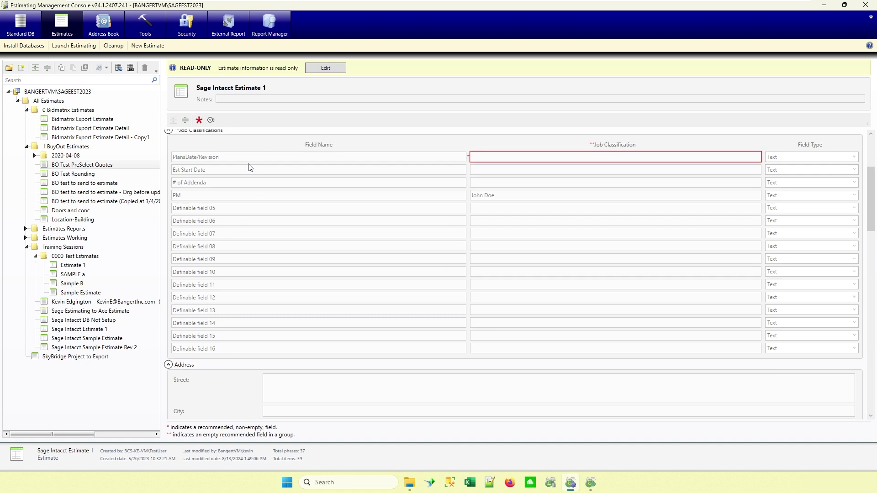
scroll(251, 170, "up", 3)
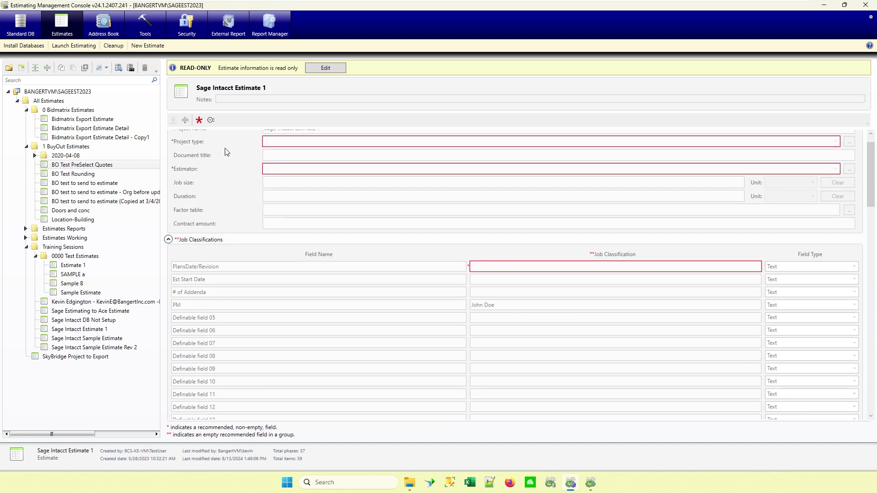
In Reorder Settings, move Job Cost Information to sit directly below General and confirm
left_click(211, 120)
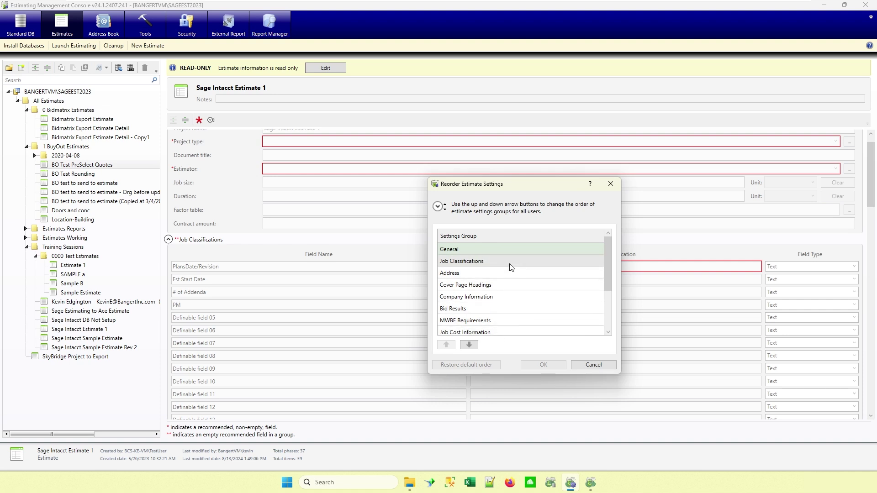
left_click(500, 333)
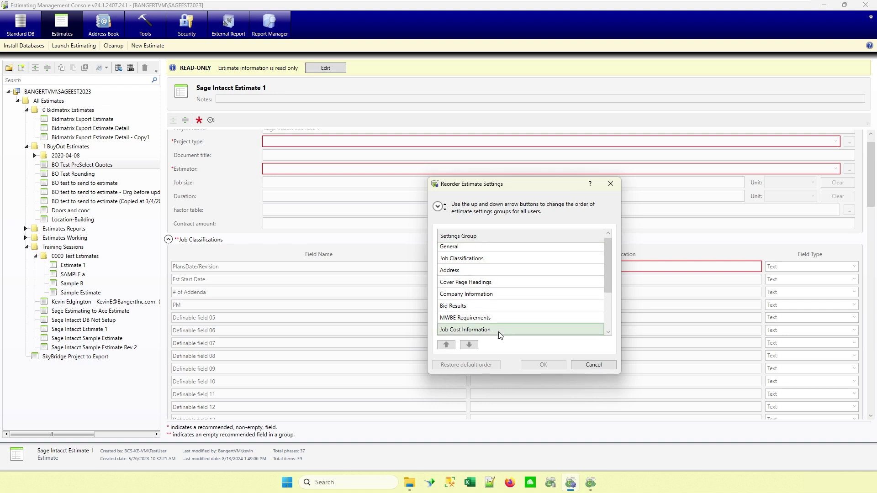
left_click(450, 350)
left_click(451, 349)
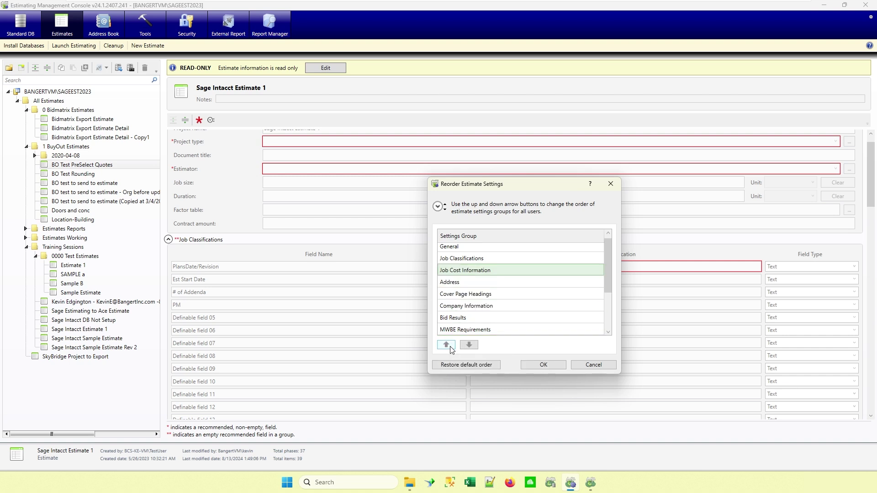
left_click(450, 349)
left_click(451, 349)
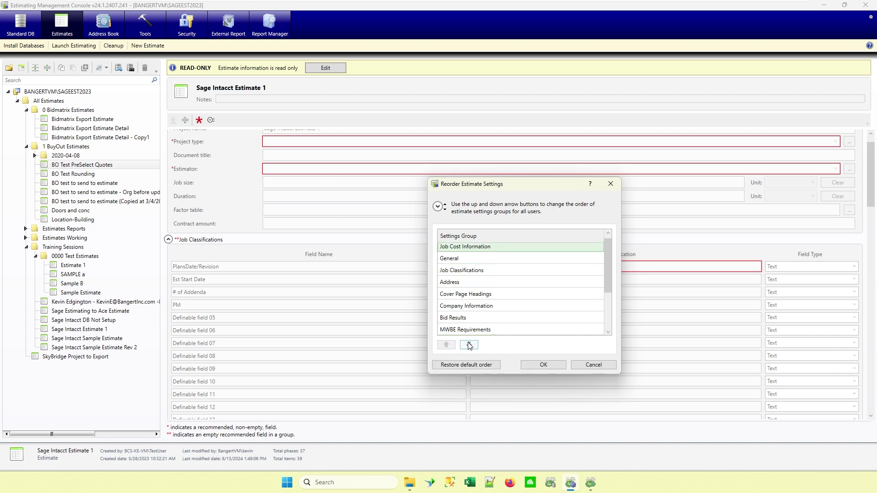
left_click(469, 345)
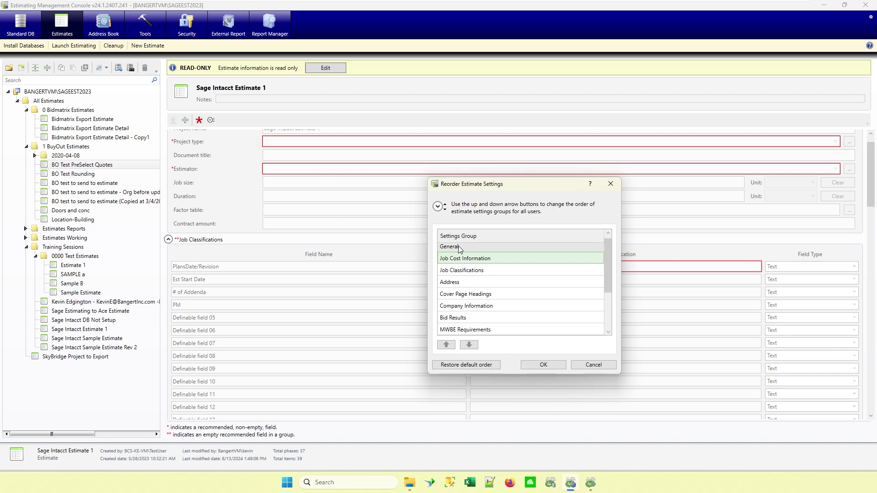
left_click(536, 366)
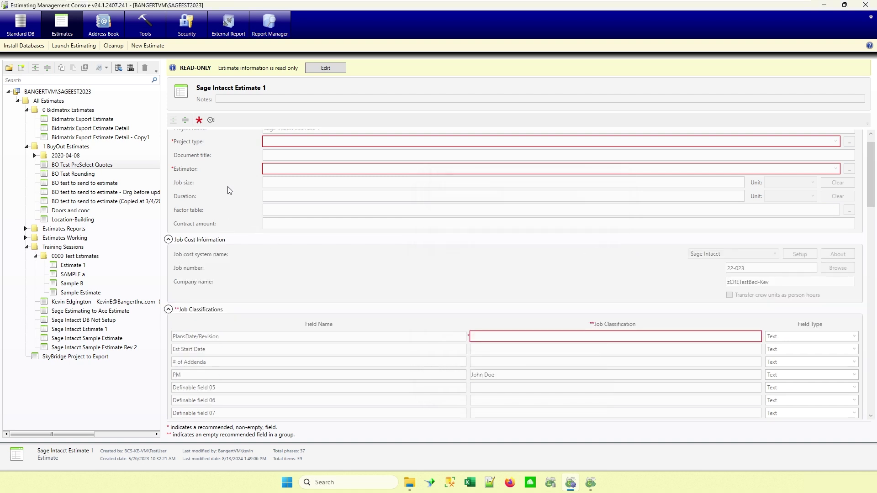
scroll(221, 161, "up", 1)
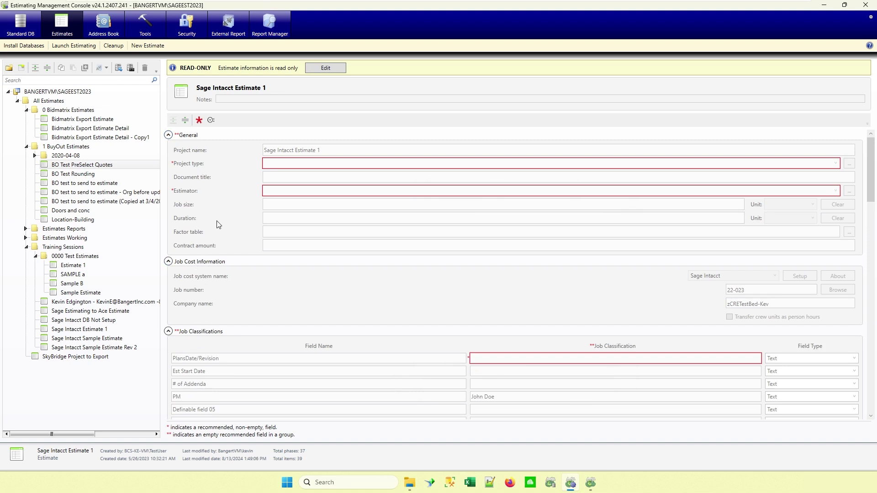
Move Job Cost Information three places down, below Cover Page Headings, and apply the order
left_click(210, 120)
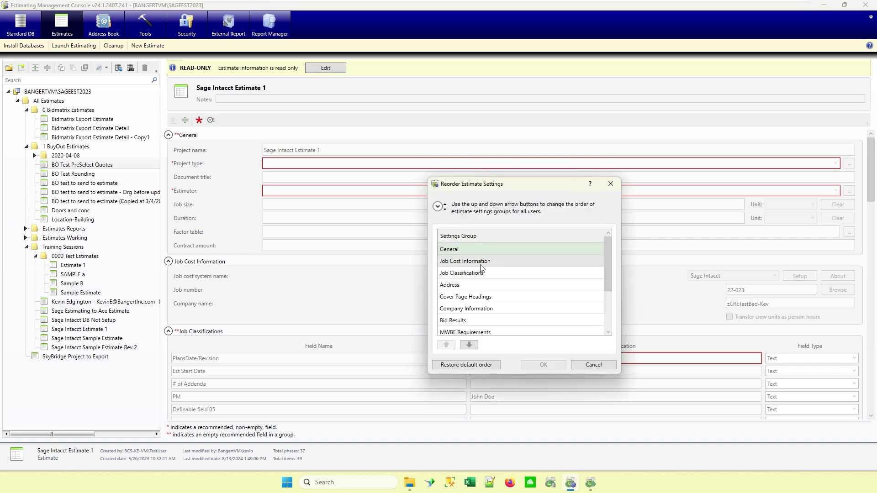
scroll(481, 268, "down", 3)
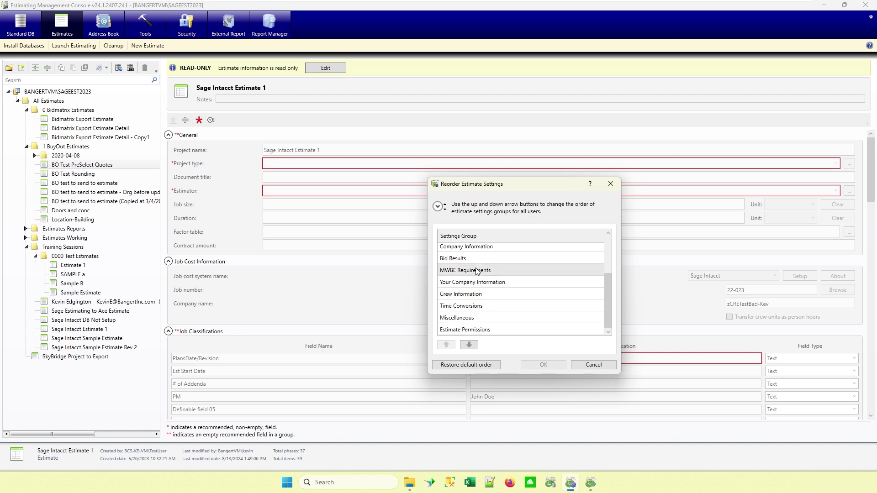
scroll(479, 238, "up", 2)
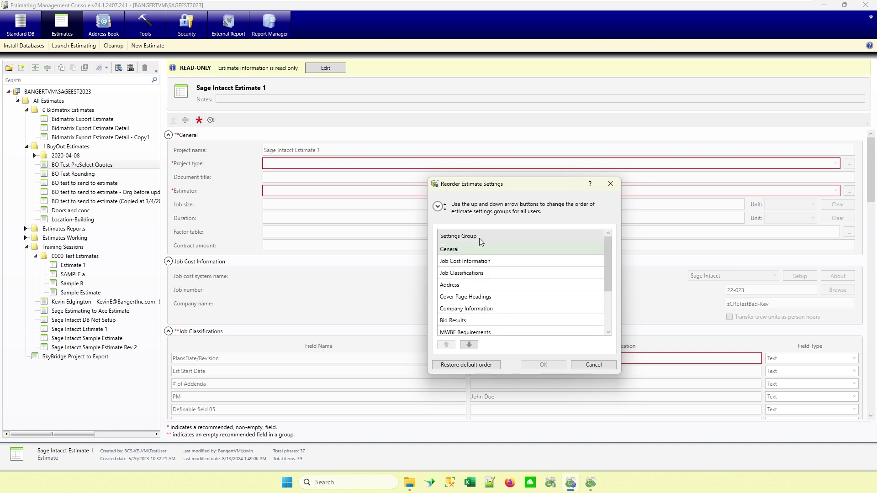
left_click(472, 261)
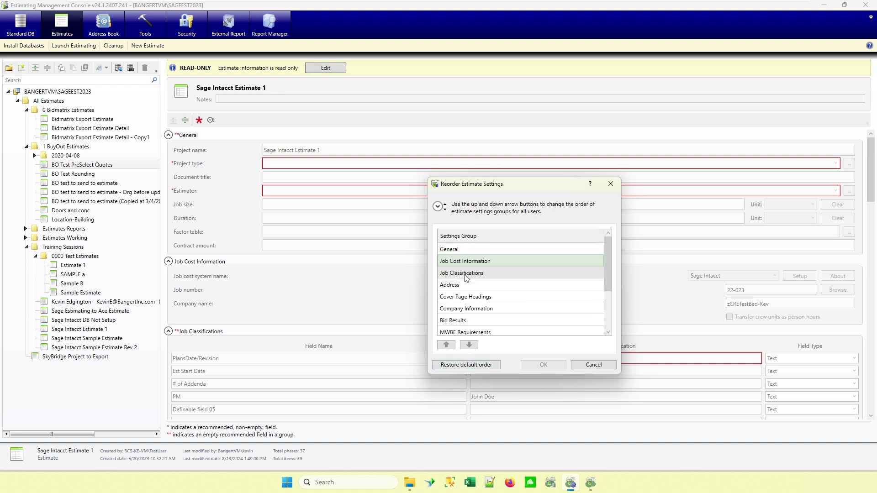
left_click(469, 345)
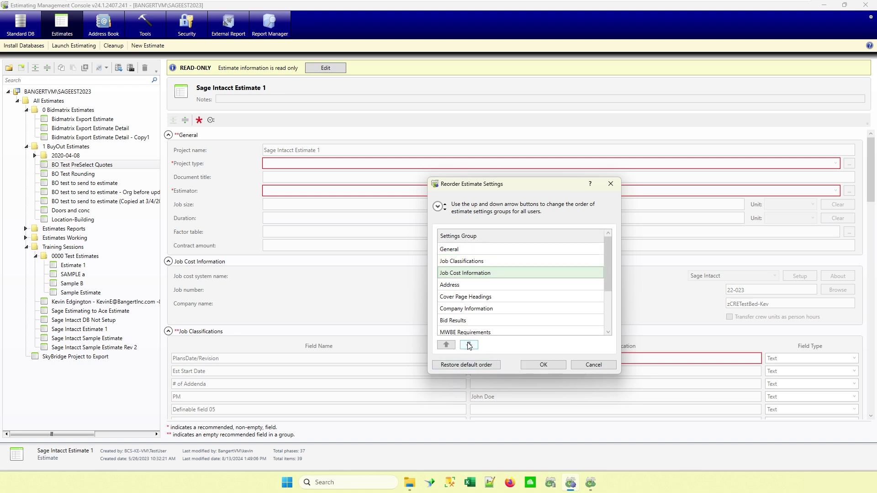
left_click(469, 344)
left_click(468, 345)
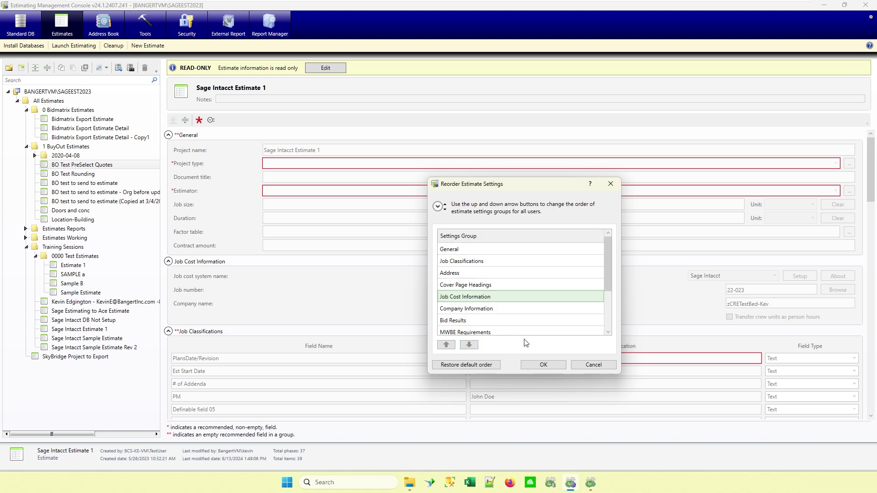
left_click(543, 365)
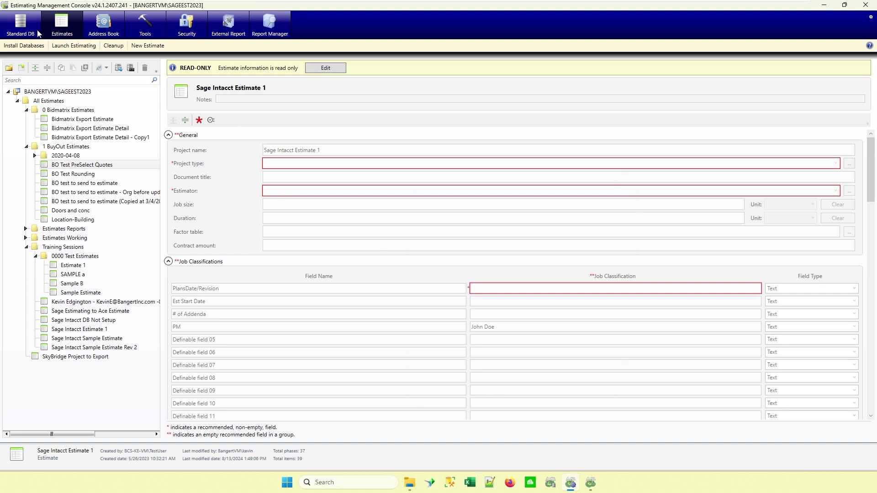
Switch to Standard DB and open Reorder Standard Database Settings for AdvancedAssemblyComposite
left_click(21, 25)
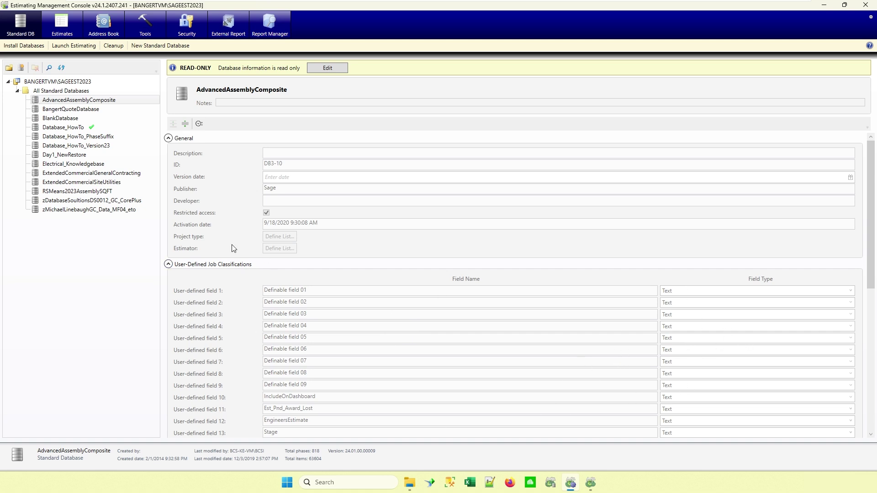
left_click(198, 123)
left_click(198, 124)
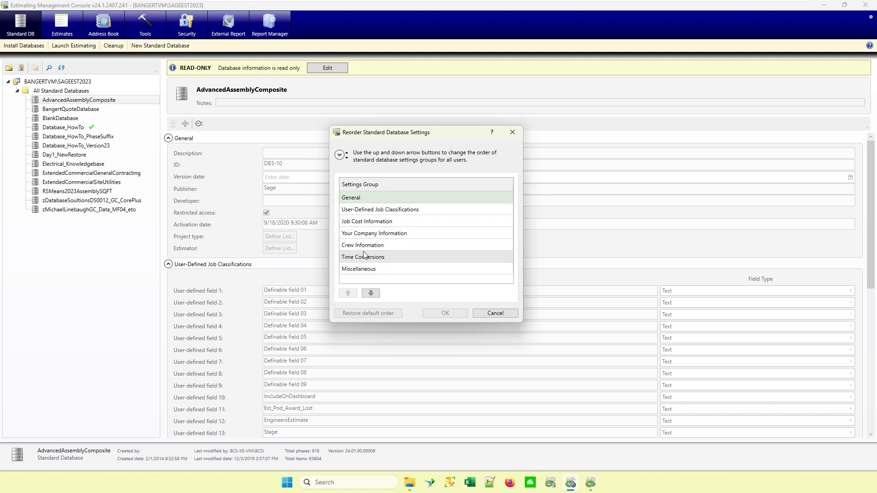
Nudge Job Cost Information up and back down, then cancel the reordering unchanged
left_click(370, 233)
left_click(368, 221)
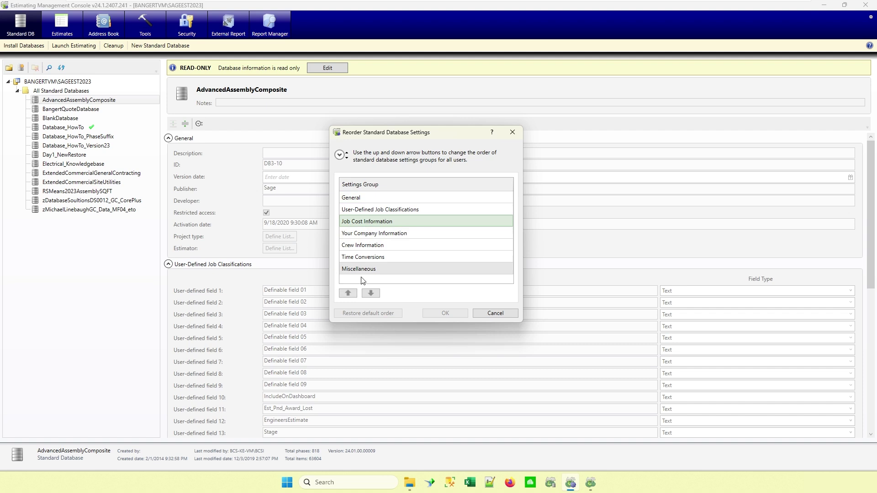
left_click(348, 293)
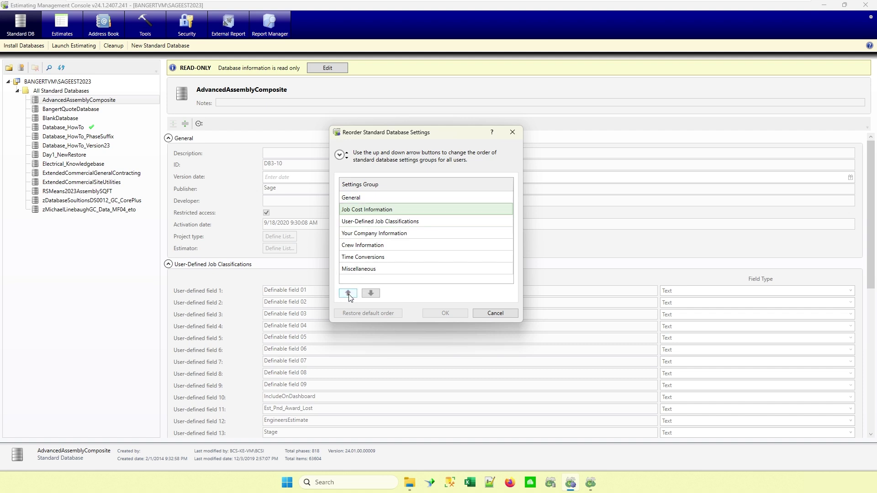
left_click(372, 295)
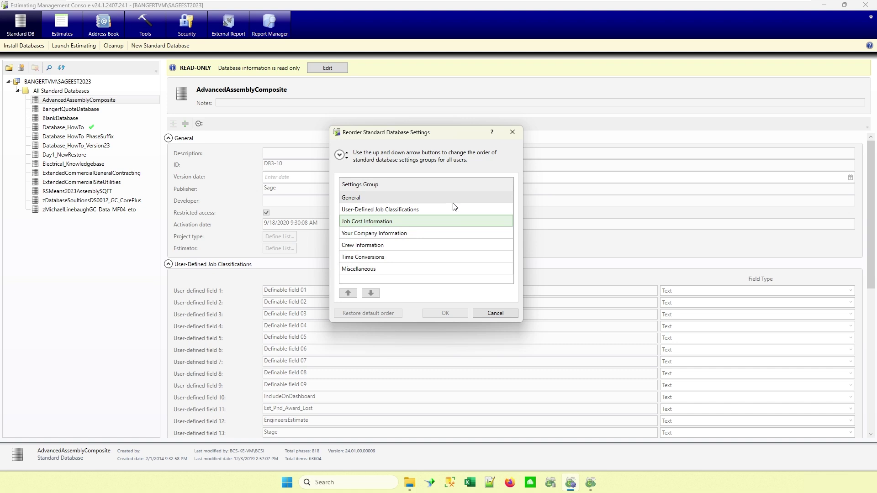
left_click(479, 316)
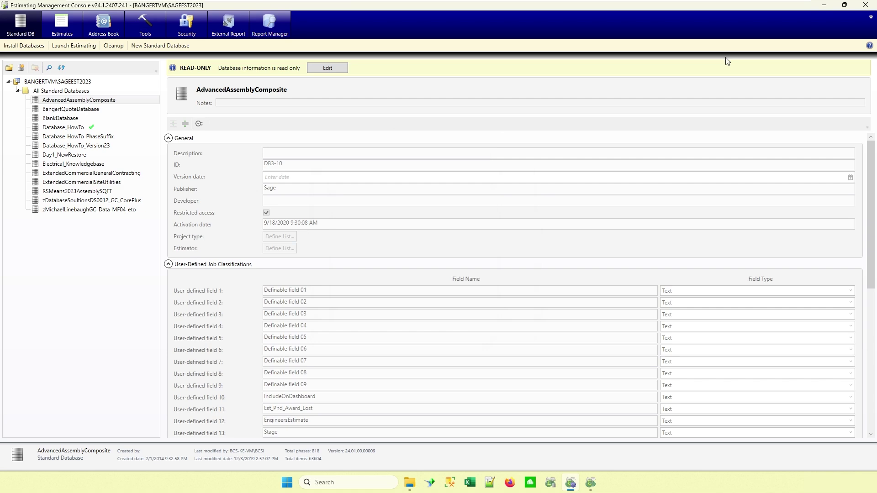
Return to Sage Estimating and open the Estimate Information form via Info
left_click(591, 482)
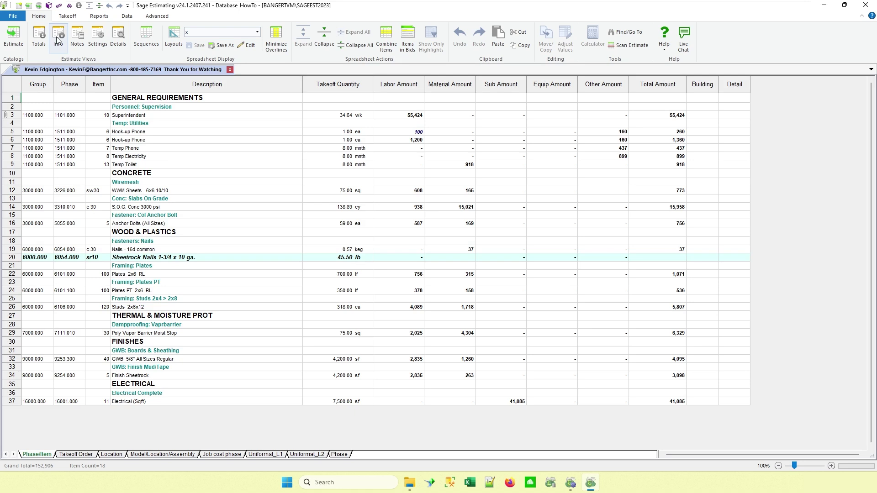
left_click(56, 37)
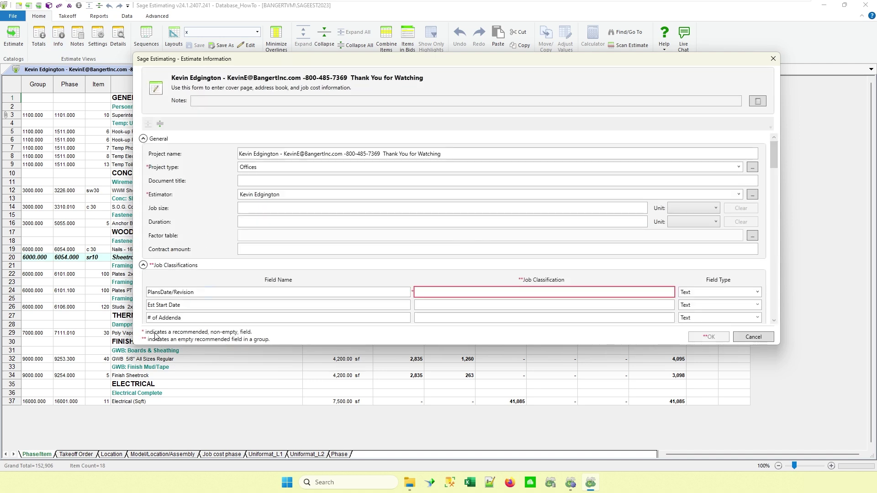
Delete the 'Offices' Project type value so it shows as a flagged recommended field
left_click(144, 266)
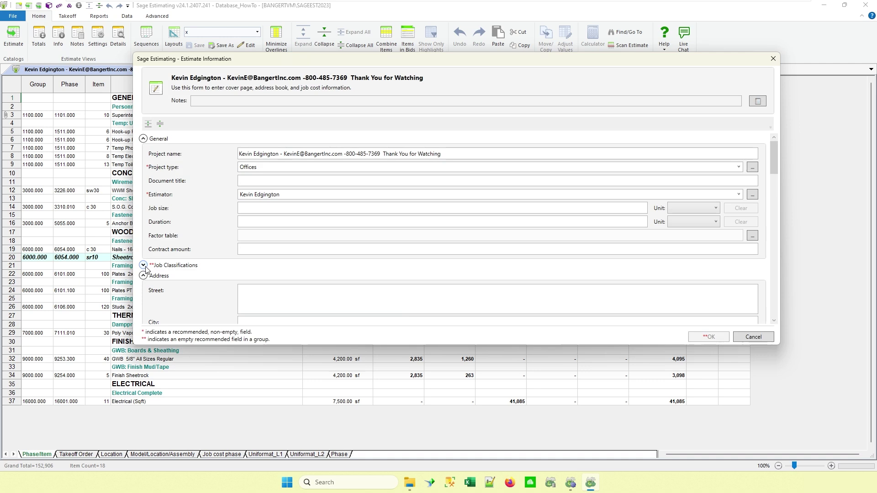
left_click(145, 267)
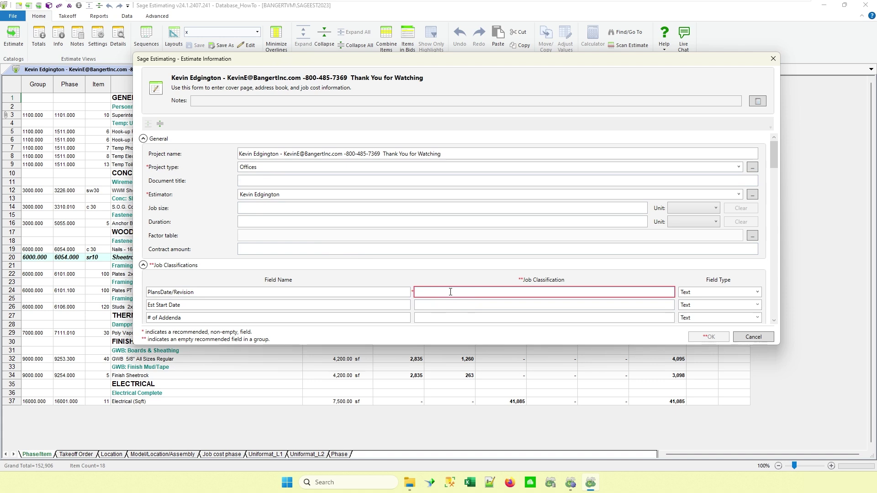
left_click(334, 168)
key("BackSpace")
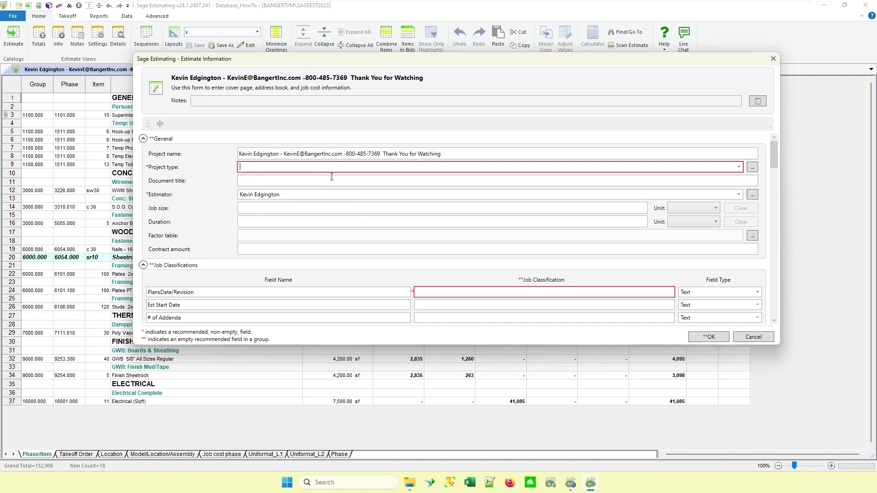
left_click(330, 185)
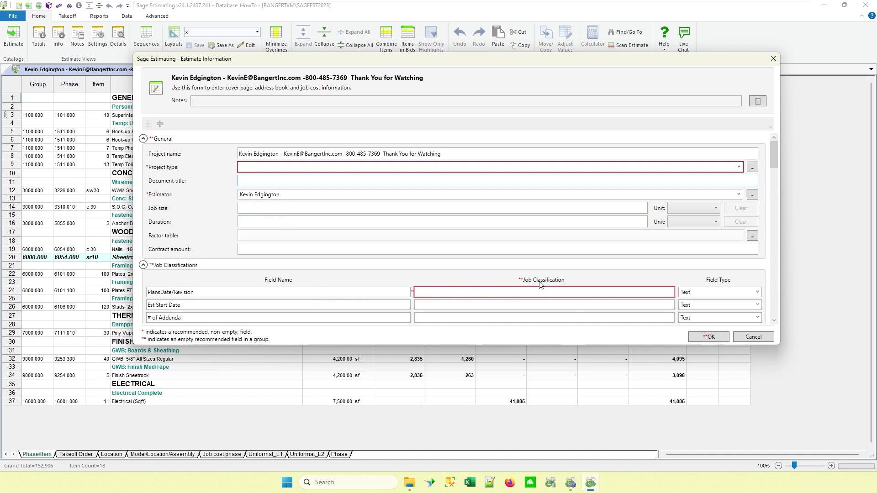
Set the Project type back to Offices from its dropdown list
left_click(289, 167)
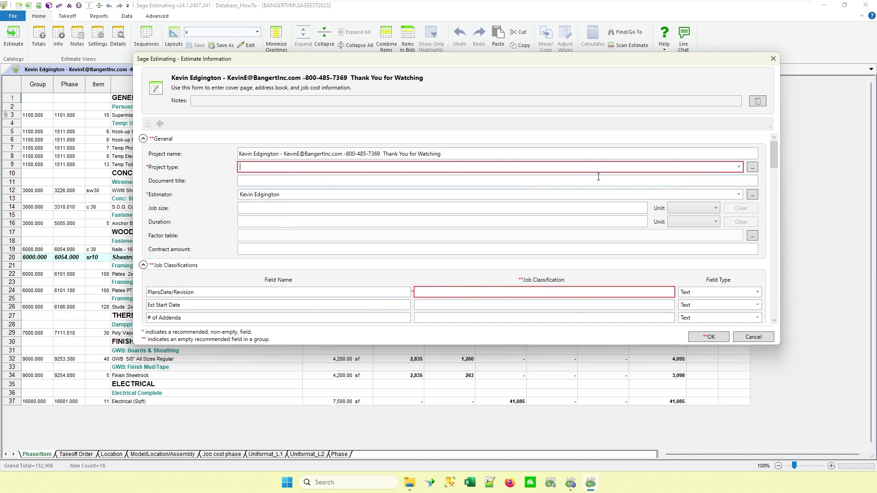
left_click(739, 168)
left_click(357, 179)
Enter 1/1/2024 in PlansDate/Revision, then delete it so the field stays empty
left_click(496, 295)
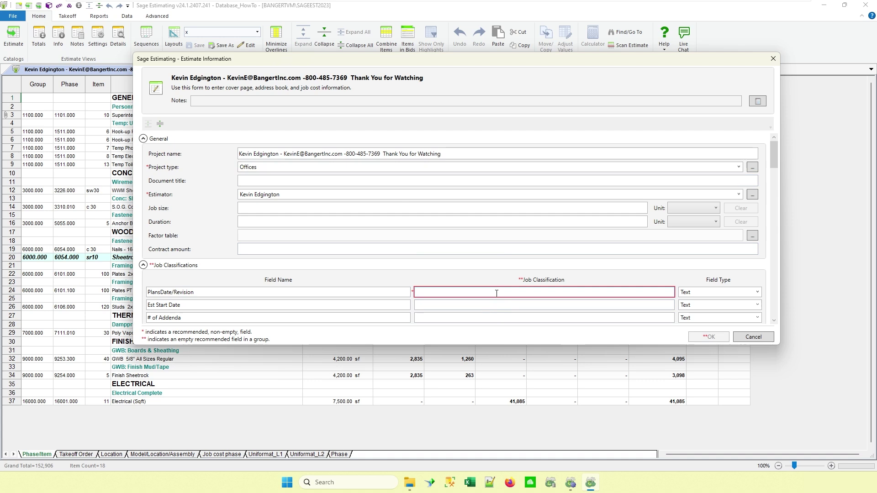
type("1/1/2024")
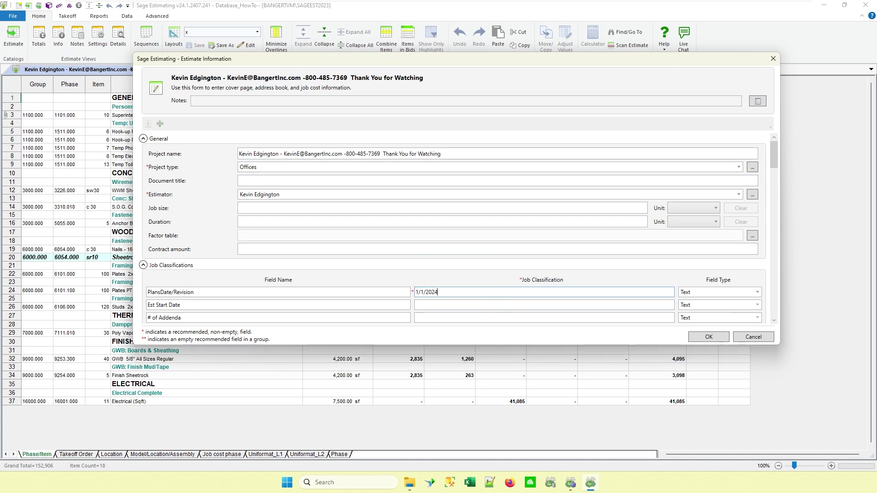
left_click(506, 305)
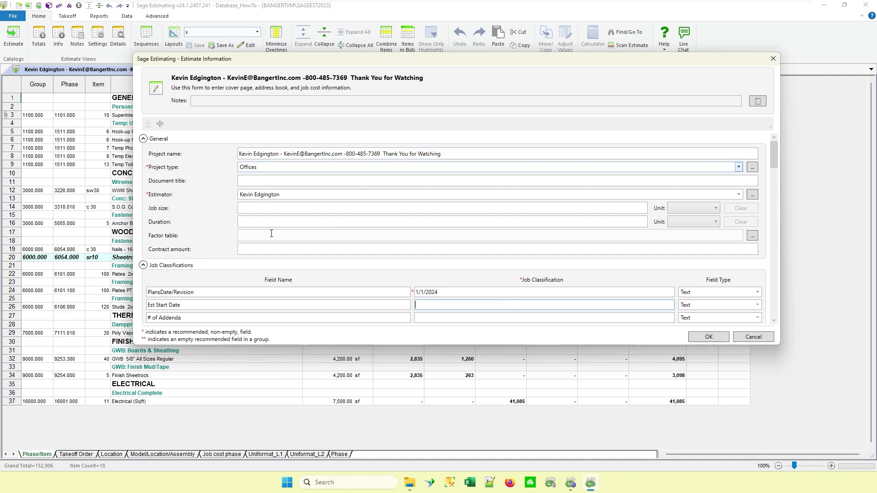
left_click(432, 292)
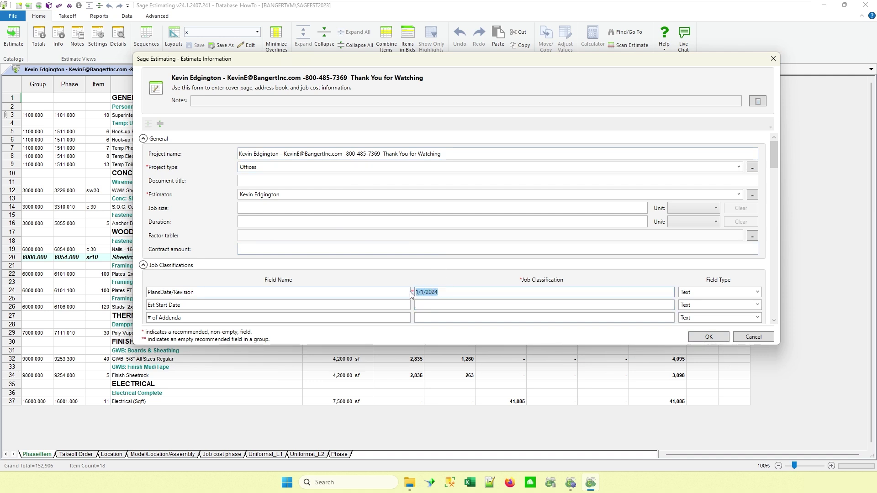
key("Delete")
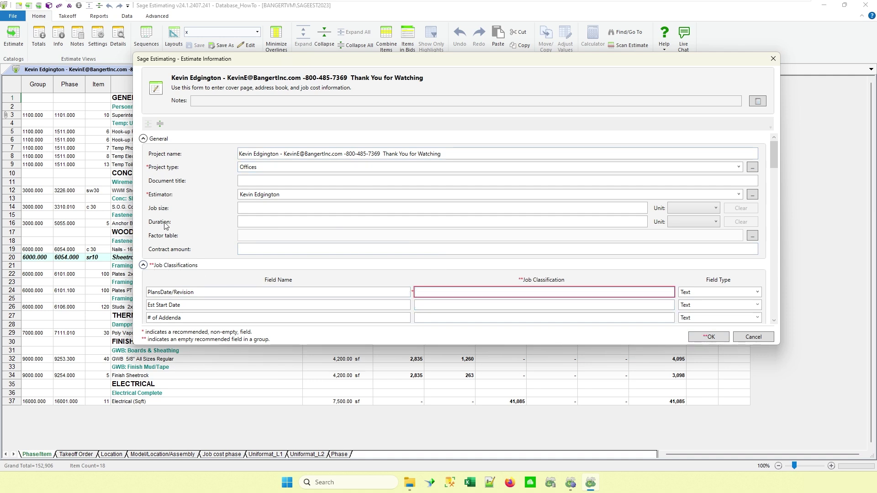
left_click(443, 306)
Save and close the Estimate Information form, returning to the spreadsheet with total 152,906
left_click(708, 337)
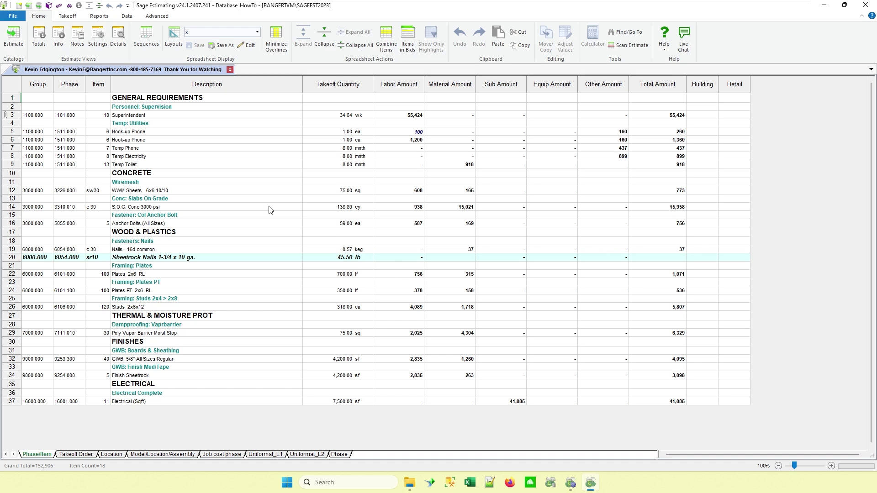
Open the estimate's empty alternate statuses list from the Advanced tab's Alternates group
left_click(156, 16)
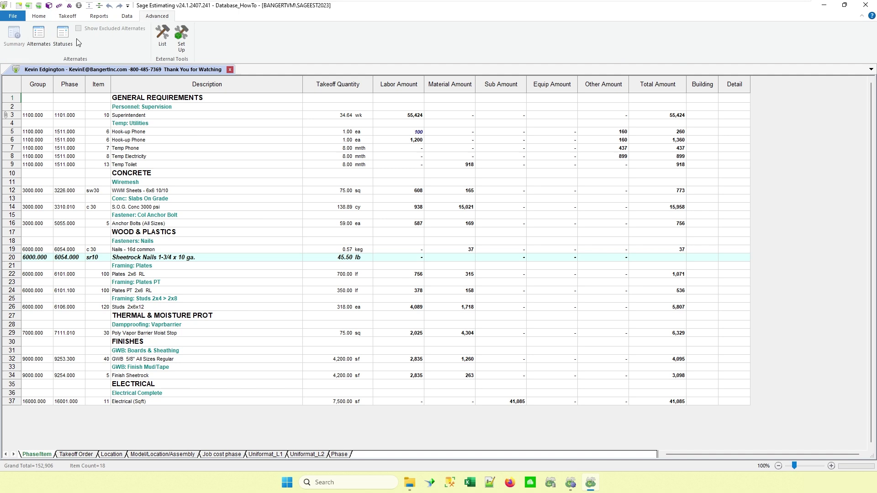
left_click(63, 37)
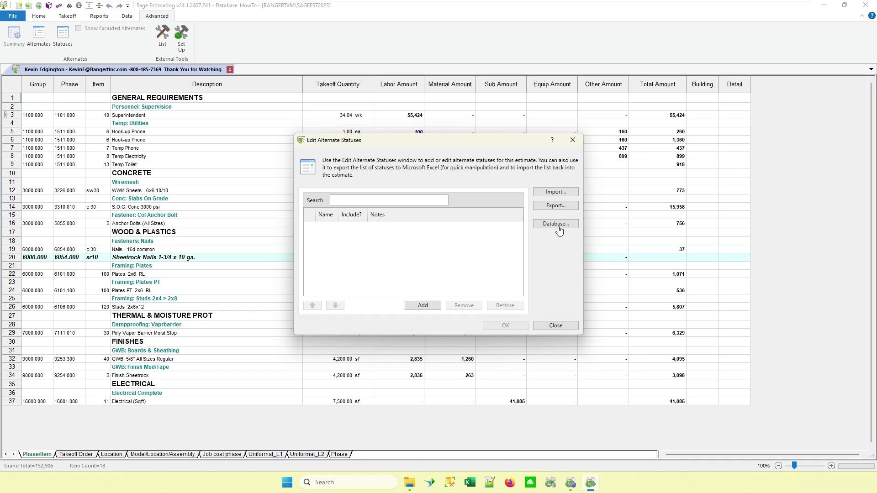
Open the empty database alternate status list for editing via Database... and Edit
left_click(559, 230)
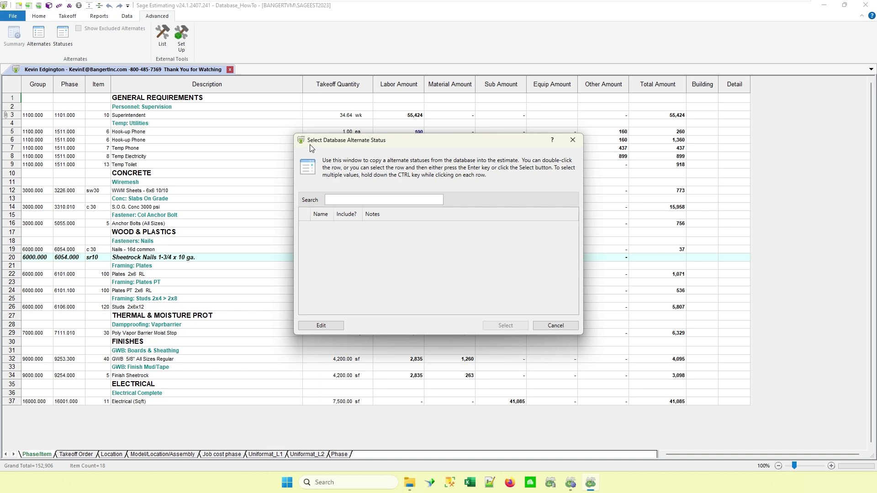
left_click(341, 326)
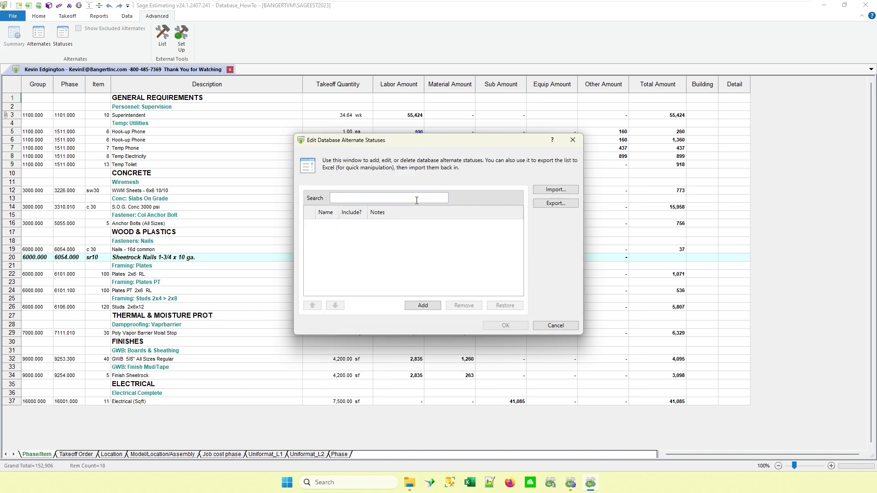
Add the statuses Included and Excluded, marking Excluded as not included
left_click(358, 200)
left_click(420, 309)
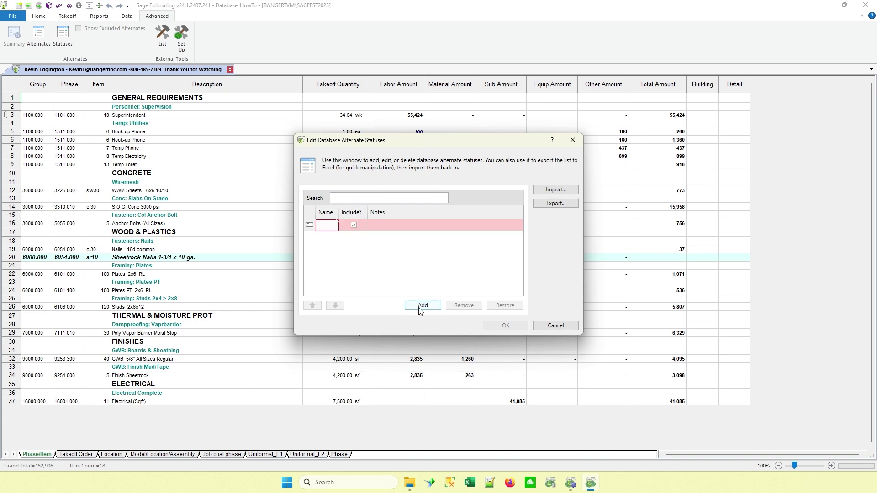
type("Included")
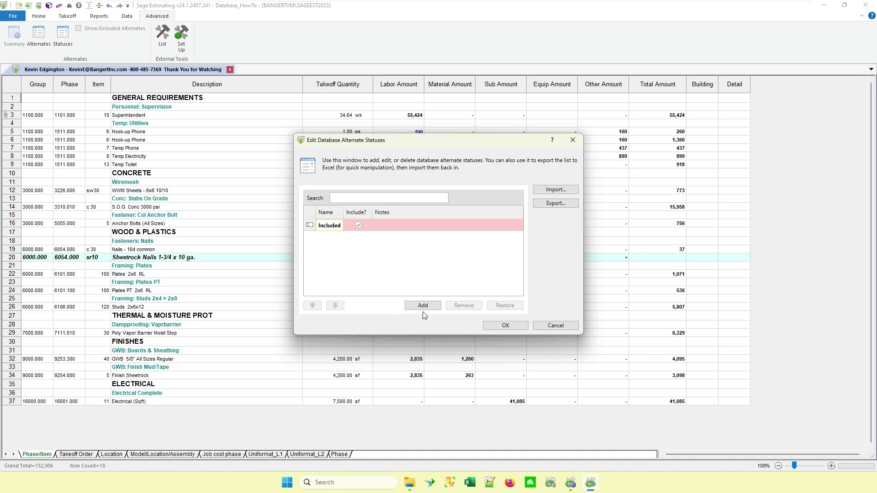
left_click(425, 310)
left_click(424, 307)
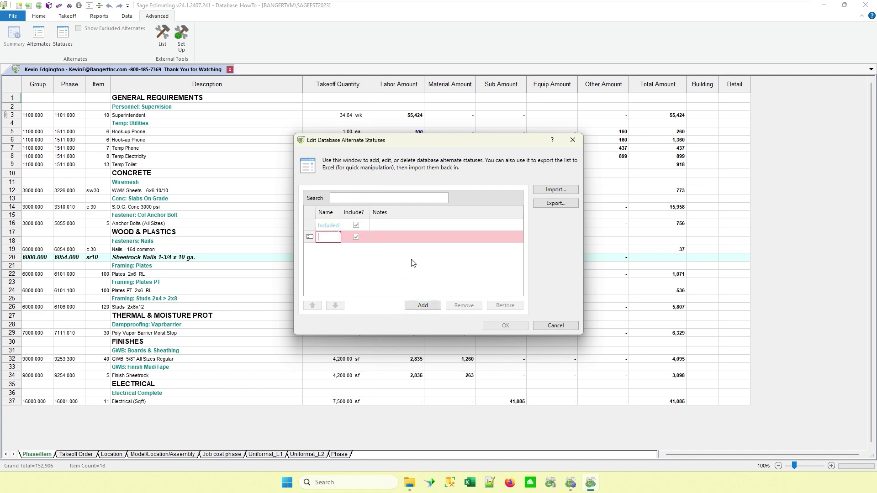
type("Excluded")
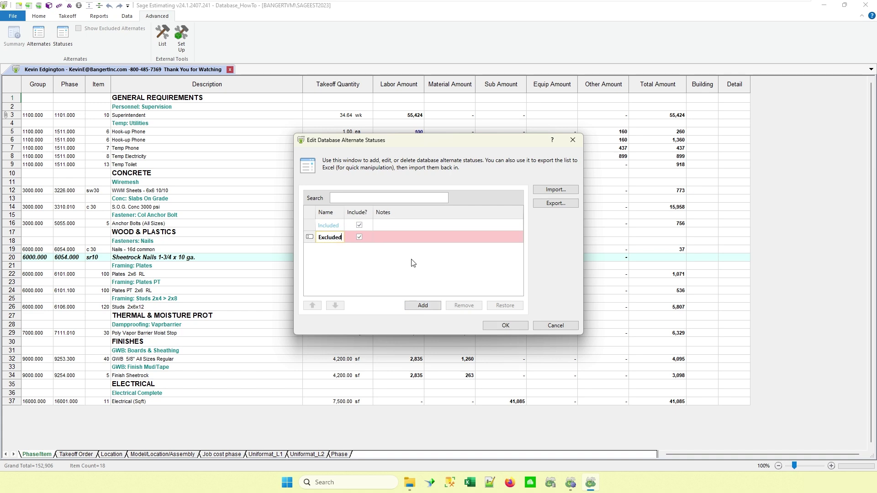
left_click(360, 239)
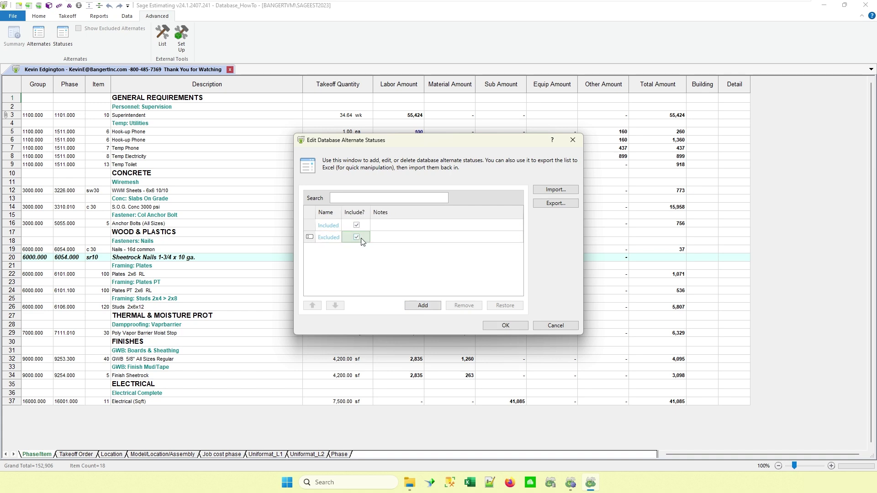
Add Approved Signed, Approved Verbal and Rejected, marking Rejected as not included
left_click(421, 306)
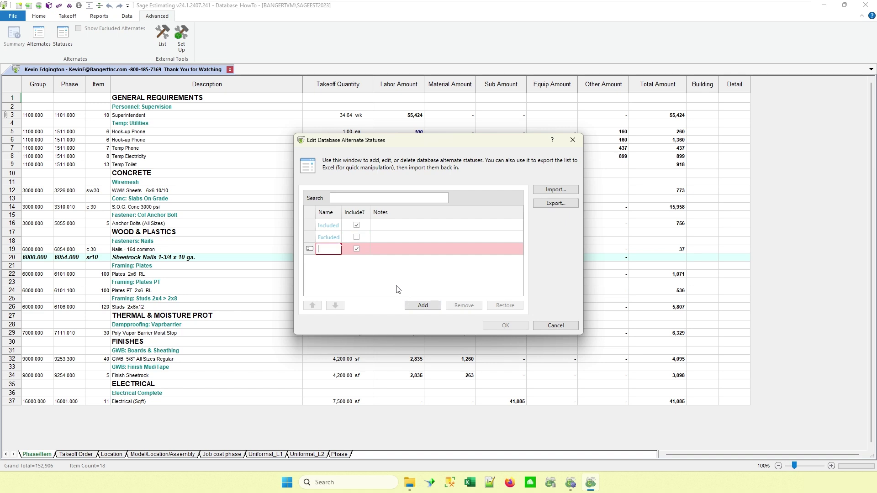
type("Approved S")
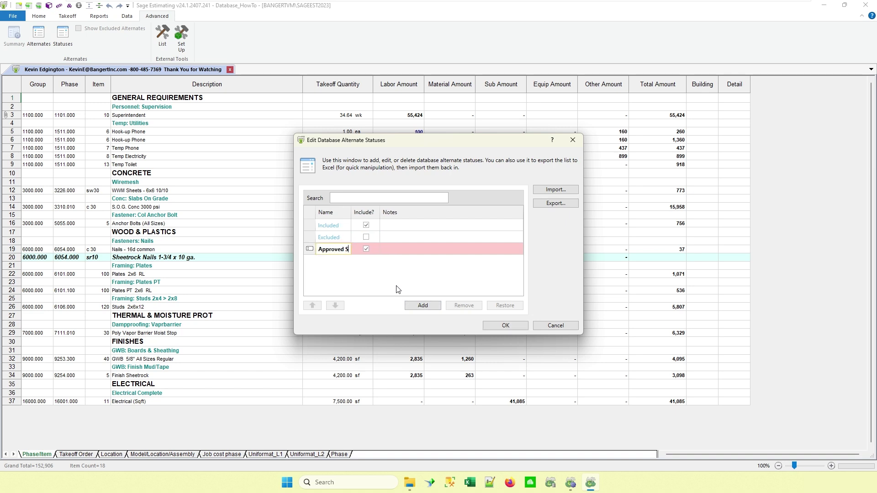
type("igned")
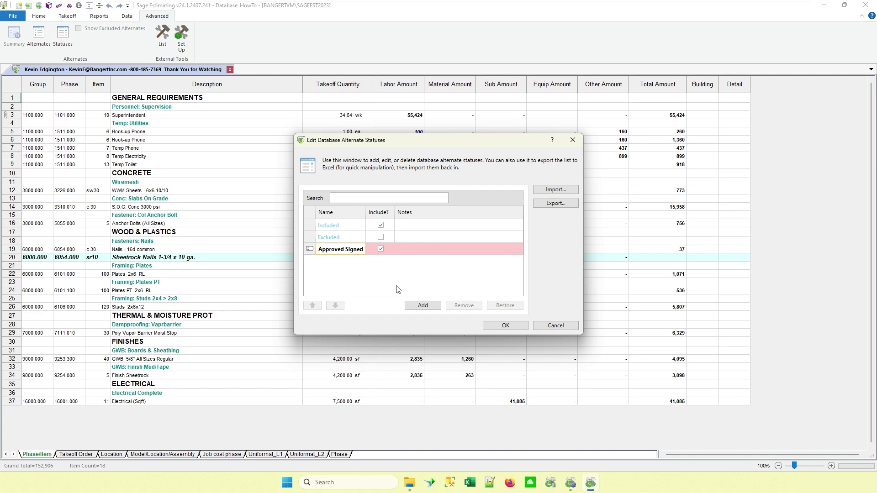
left_click(429, 305)
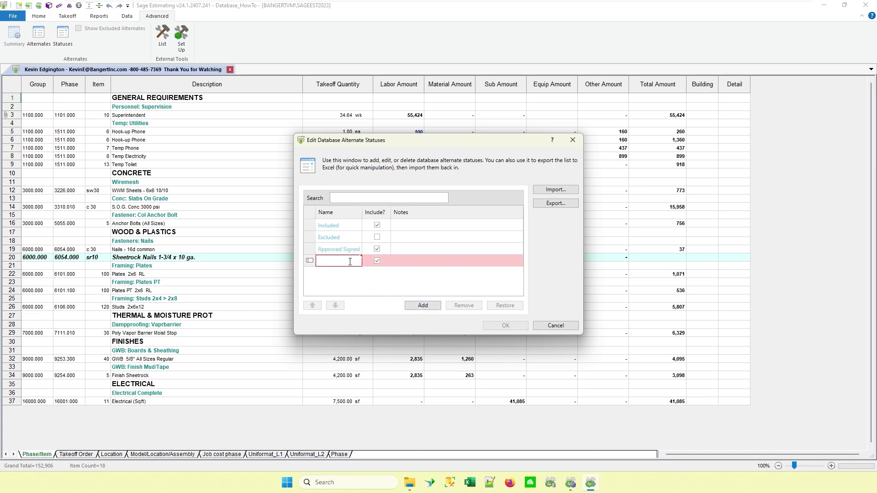
type("Approved Verbal")
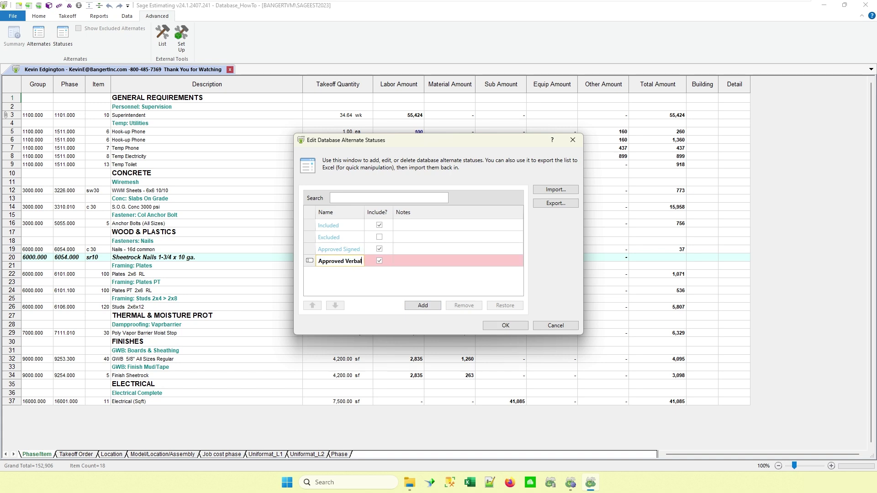
left_click(423, 305)
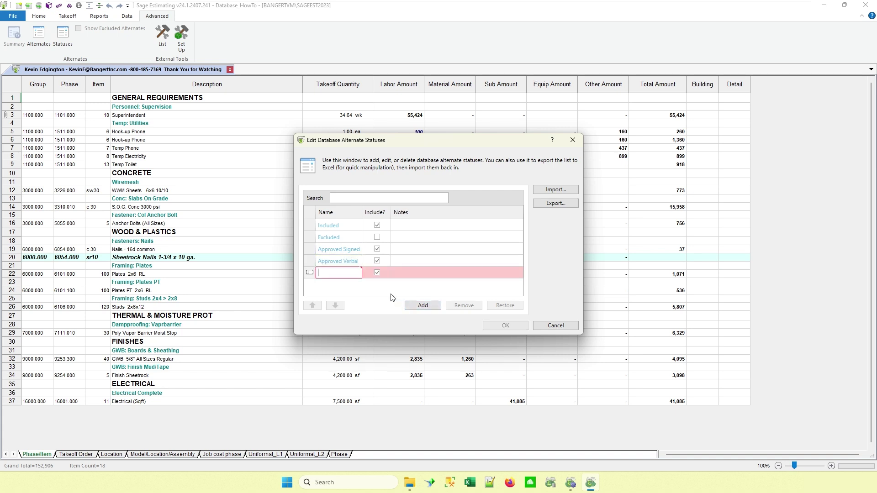
type("Rejected")
left_click(379, 272)
left_click(379, 273)
Add the status 'Send- Waiting On', marked as not included
left_click(416, 305)
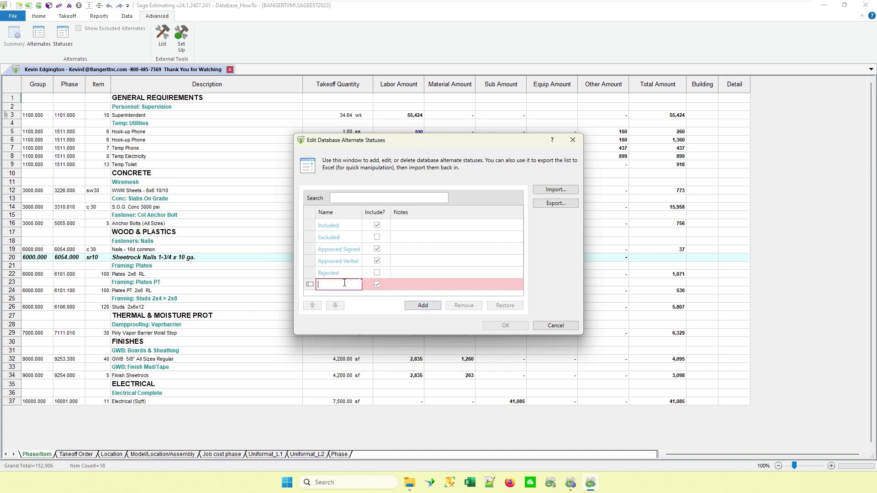
type("Send- Waitingo")
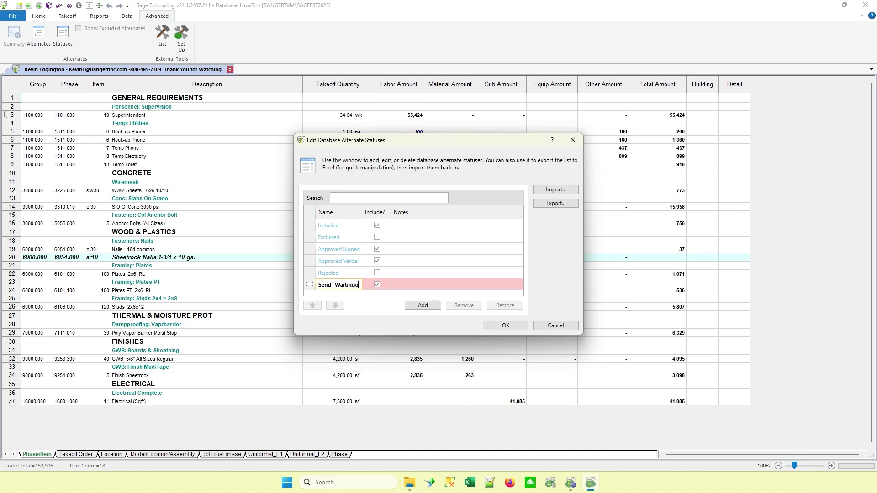
key("BackSpace")
type("On")
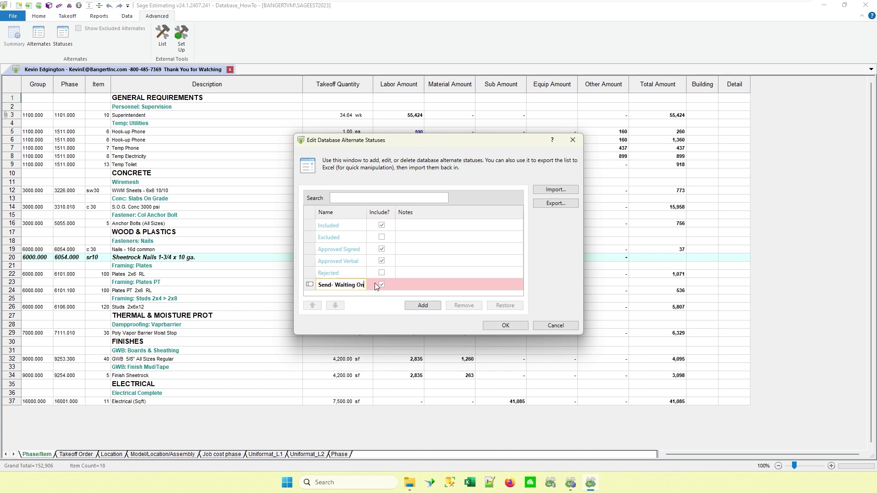
left_click(382, 285)
Save the database statuses and copy all six, Included through Send- Waiting On, into the estimate
left_click(507, 327)
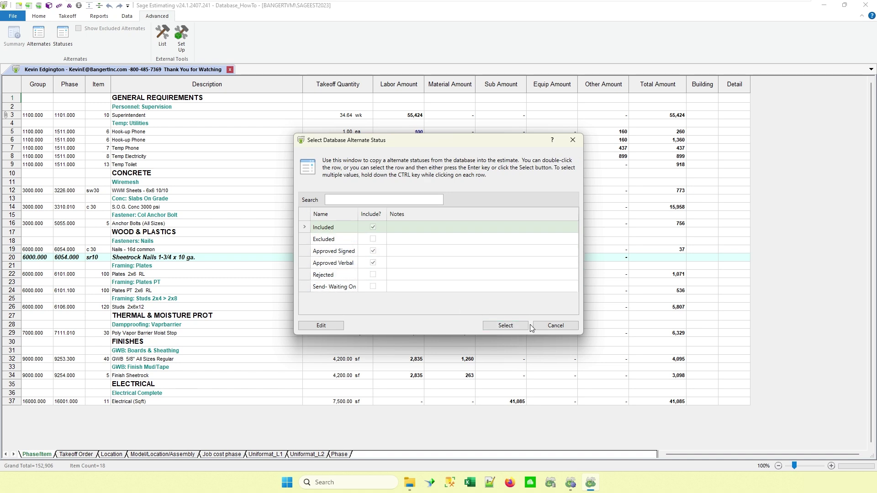
left_click(556, 326)
left_click_drag(305, 227, 325, 301)
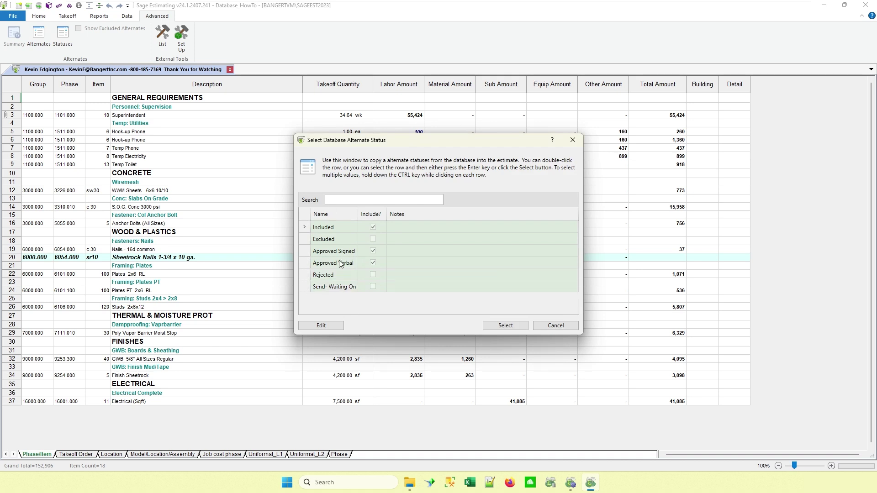
left_click(422, 248)
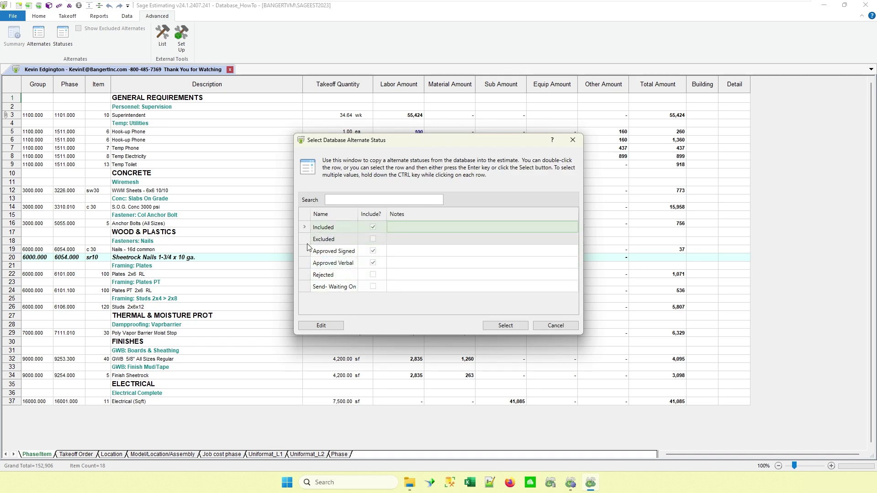
left_click(304, 286, "shift")
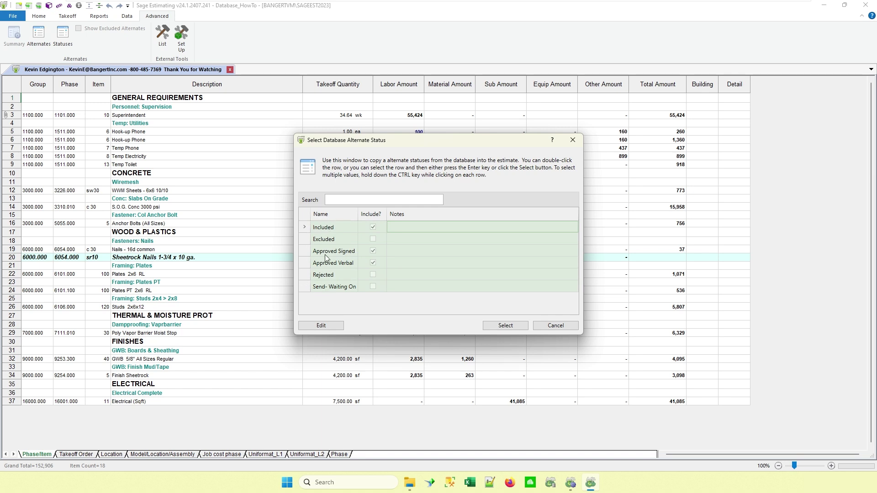
left_click(505, 326)
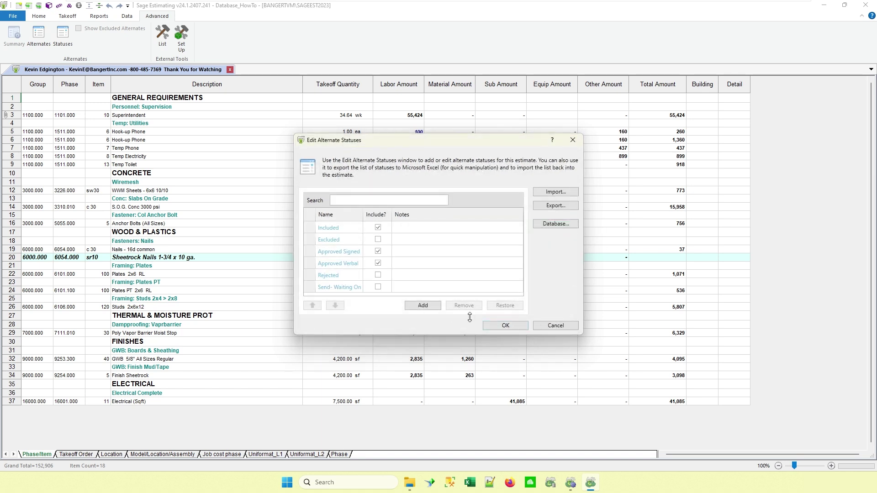